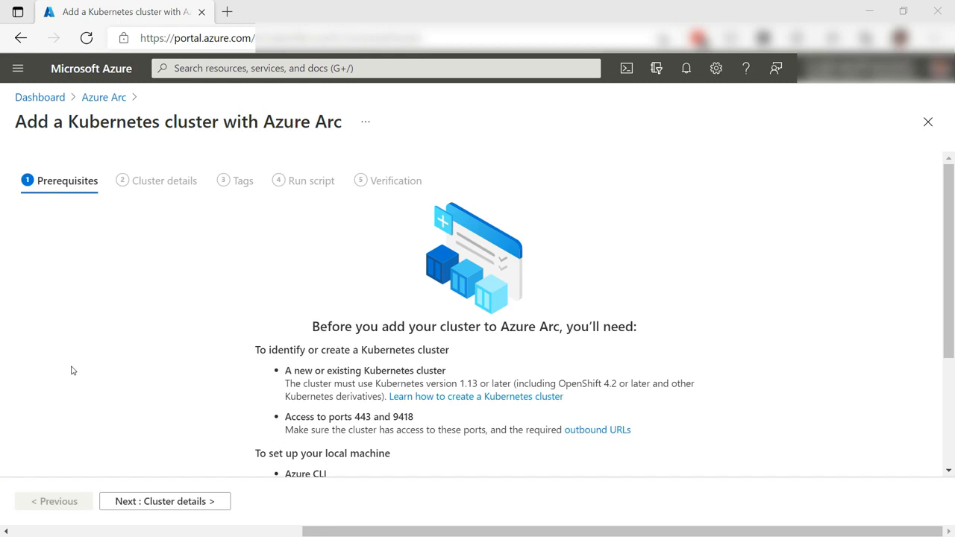
# Step: Review the cluster prerequisites, then switch to Command Prompt and sign in to Azure with az login, picking the existing account
pyautogui.scroll(-3, 71, 370)
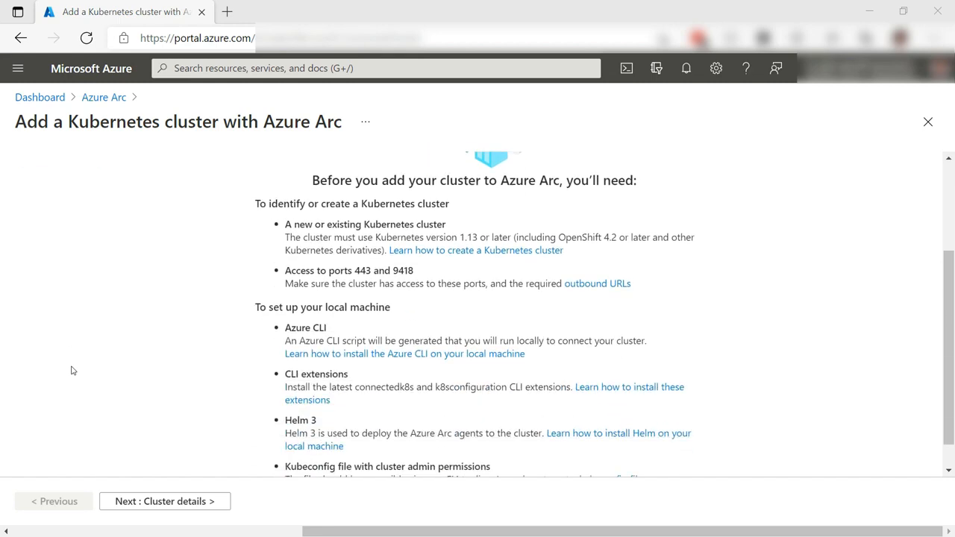
pyautogui.scroll(-1, 71, 371)
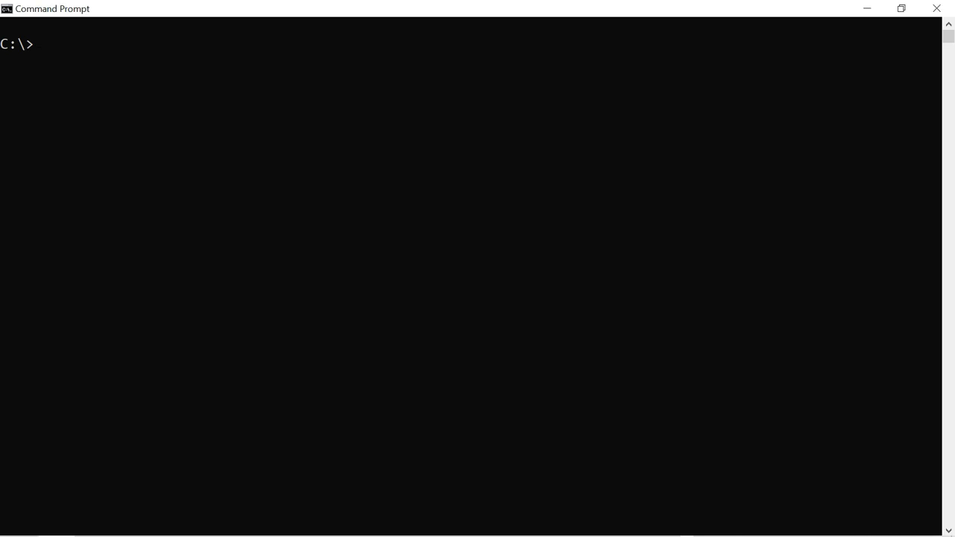
pyautogui.write('az login')
pyautogui.press('Return')
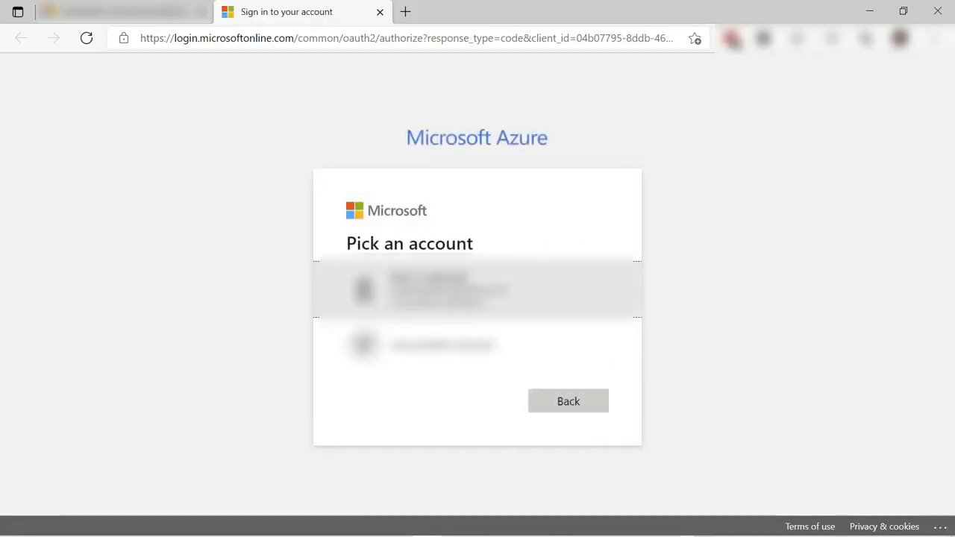
pyautogui.click(477, 289)
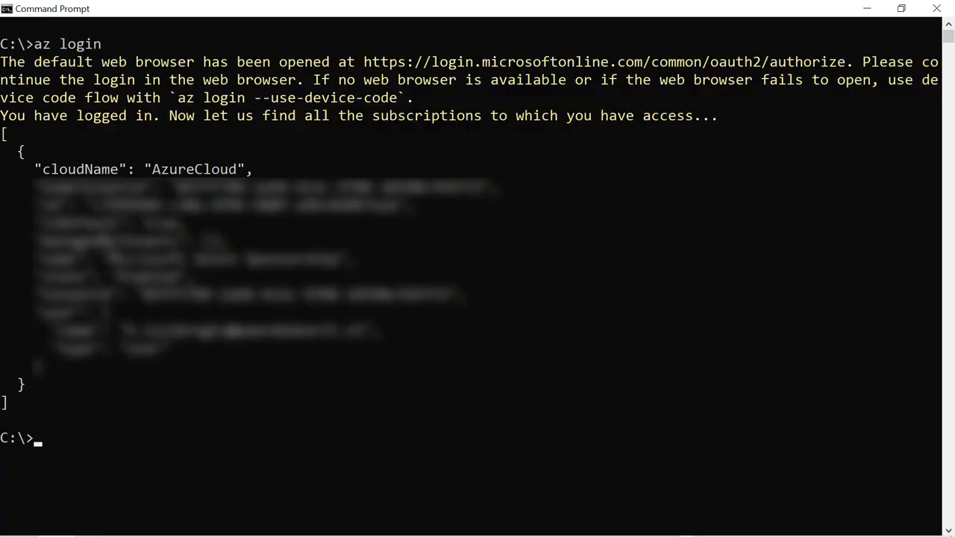
# Step: Create the resource group AzureArcTest in EastUS using the Azure CLI with table output, and clear the console
pyautogui.write('az group create --name AzureArcTest --location EastUS --output table')
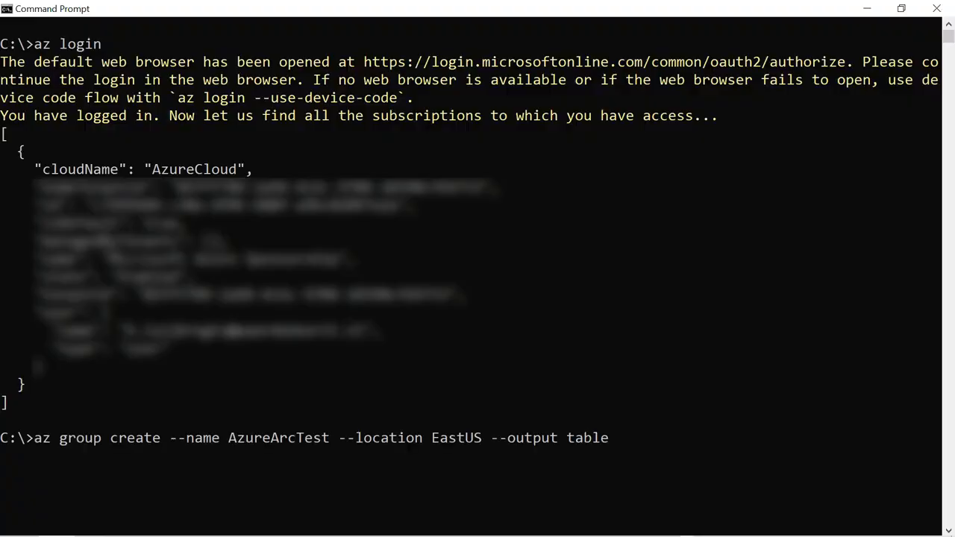
pyautogui.press('Return')
pyautogui.write('cls')
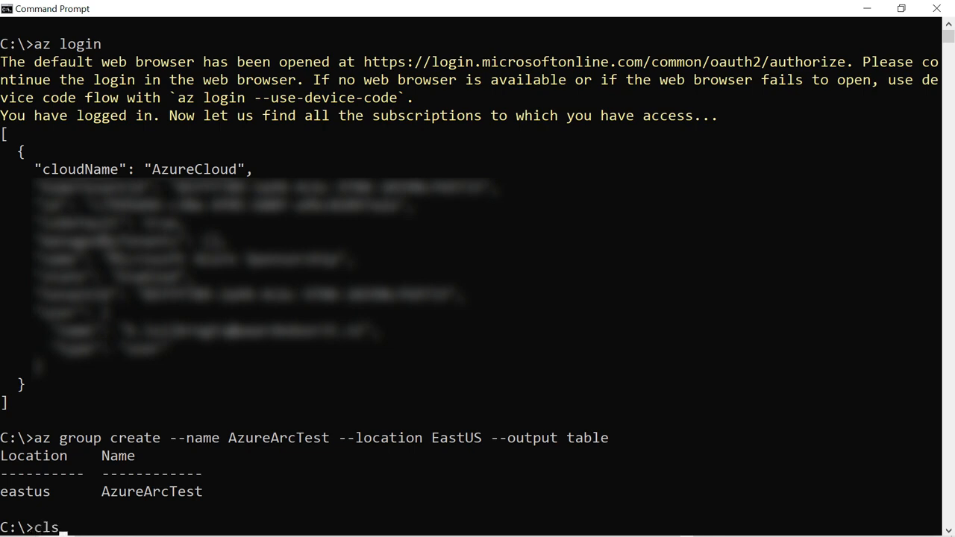
pyautogui.press('Return')
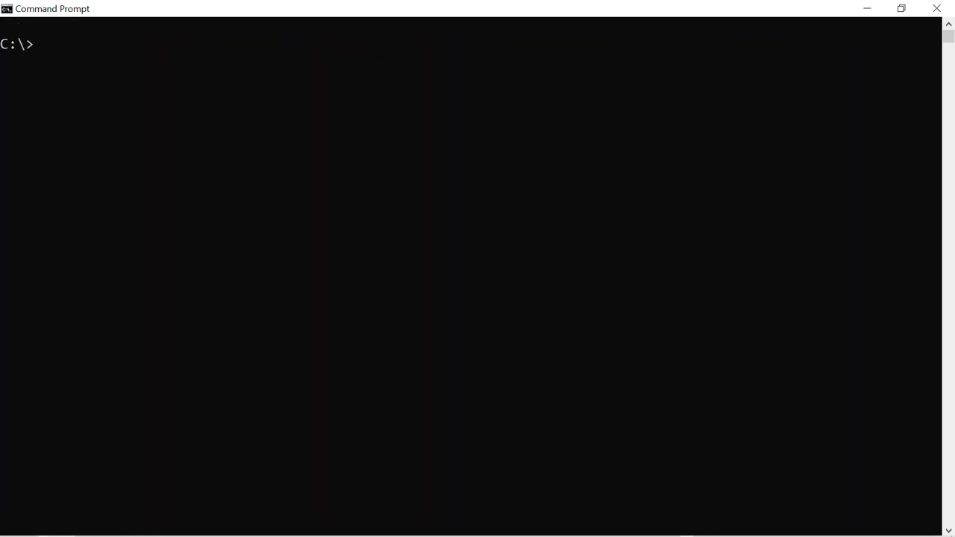
# Step: Connect the docker-desktop cluster to Azure Arc in resource group AzureArcTest with az connectedk8s connect
pyautogui.write('az connectedk8s connect --name docker-desktop --resource-group AzureArcTest')
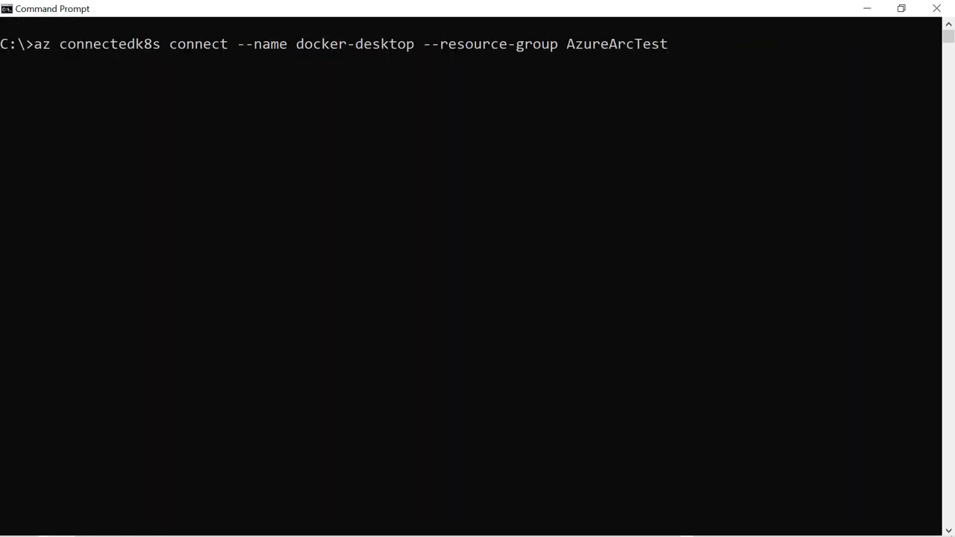
pyautogui.press('Return')
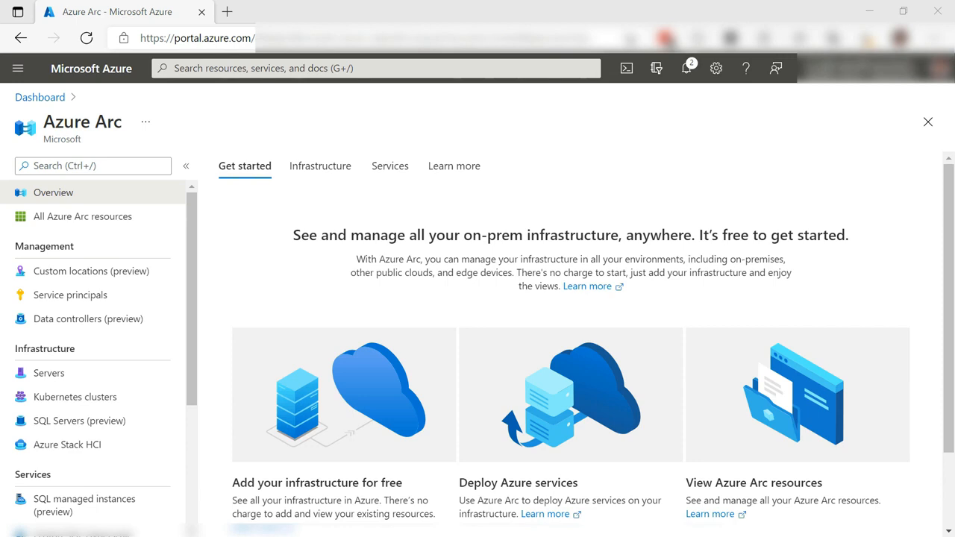
# Step: In the Azure portal, open the docker-desktop Arc Kubernetes cluster and examine its node insights with the node expanded
pyautogui.click(47, 404)
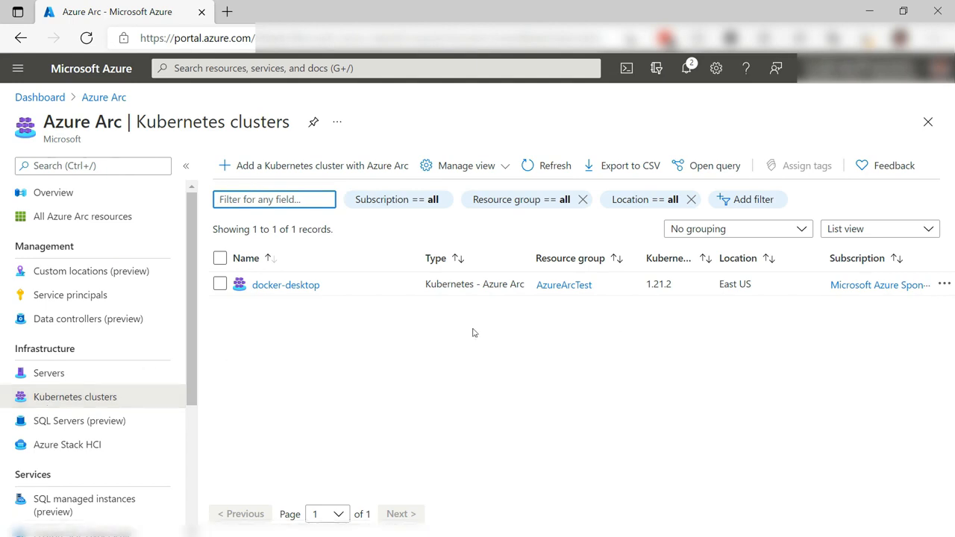
pyautogui.click(287, 290)
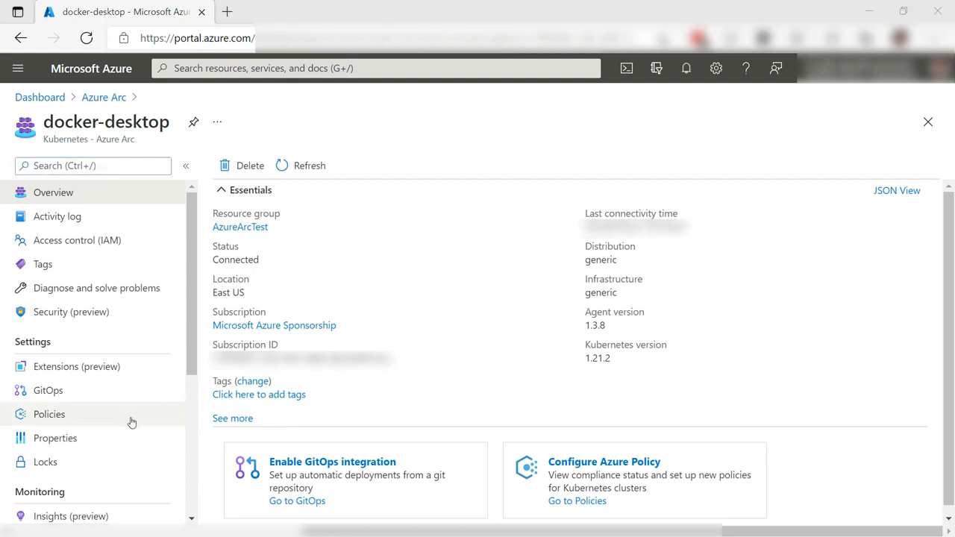
pyautogui.scroll(-3, 131, 422)
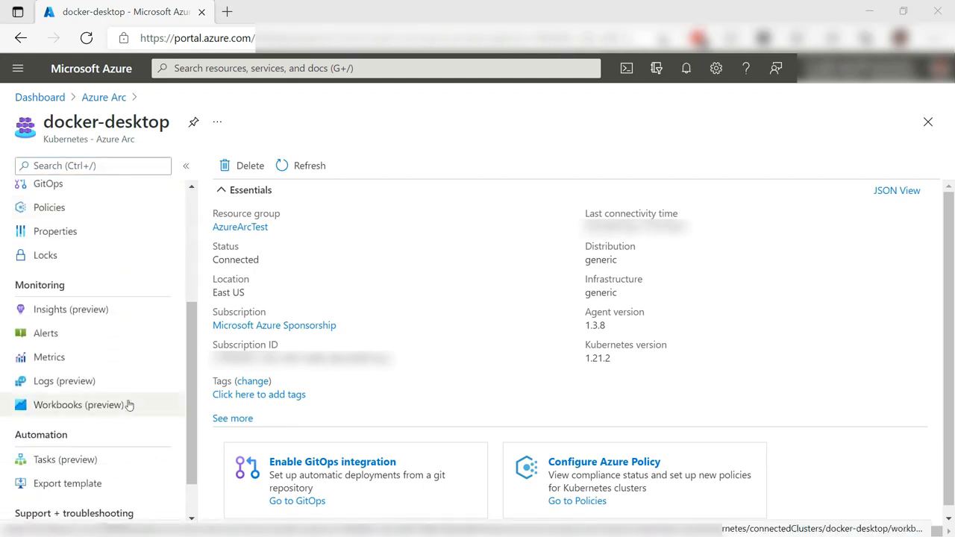
pyautogui.click(125, 313)
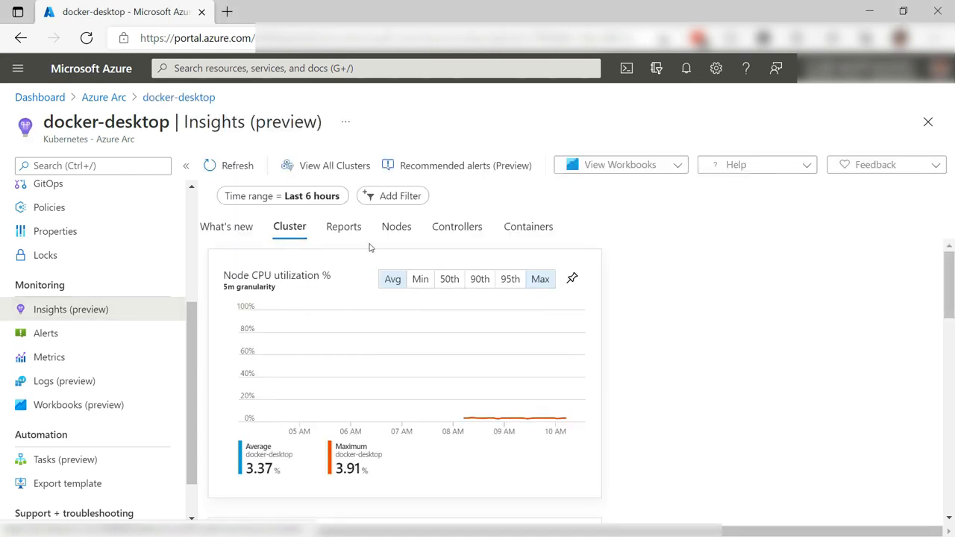
pyautogui.click(393, 233)
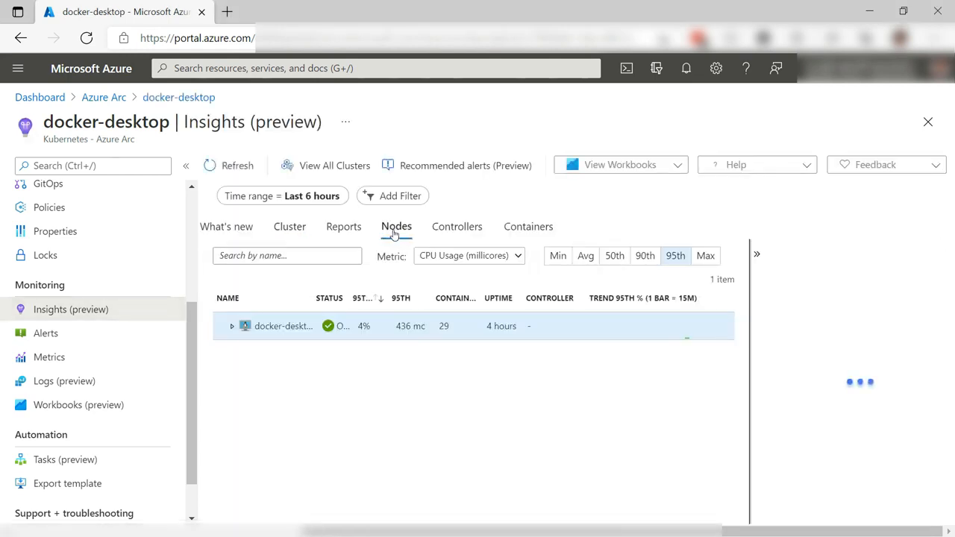
pyautogui.click(230, 328)
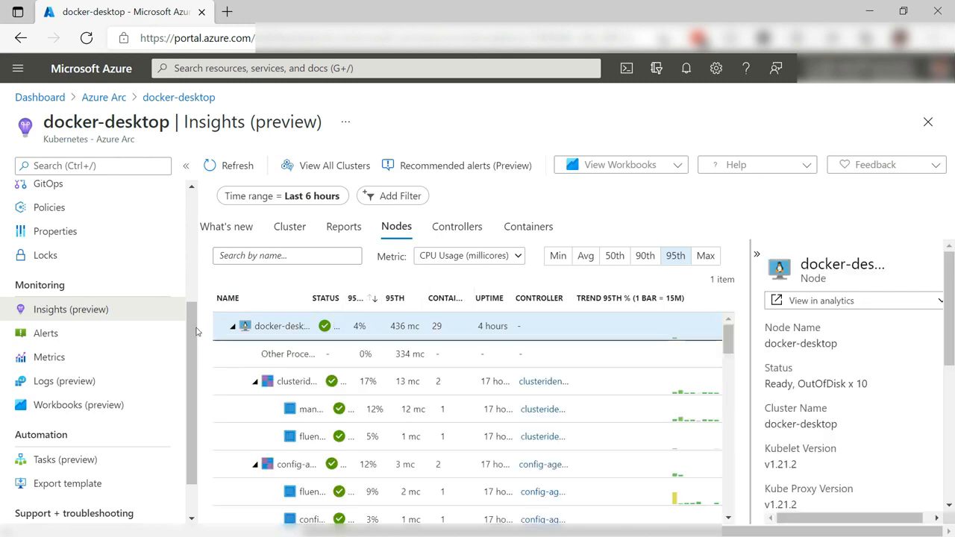
# Step: From the cluster's extensions, start creating an Application services extension (Preview)
pyautogui.scroll(3, 131, 331)
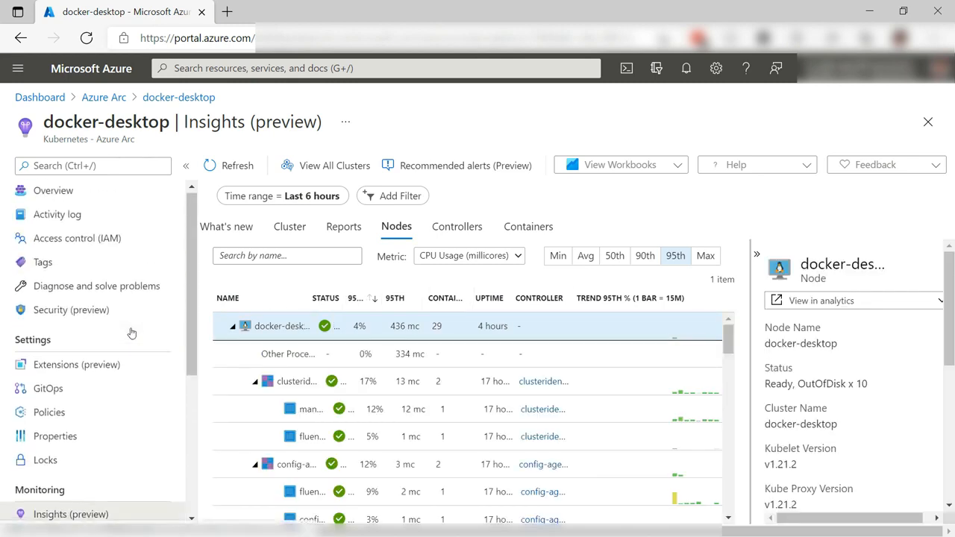
pyautogui.click(117, 366)
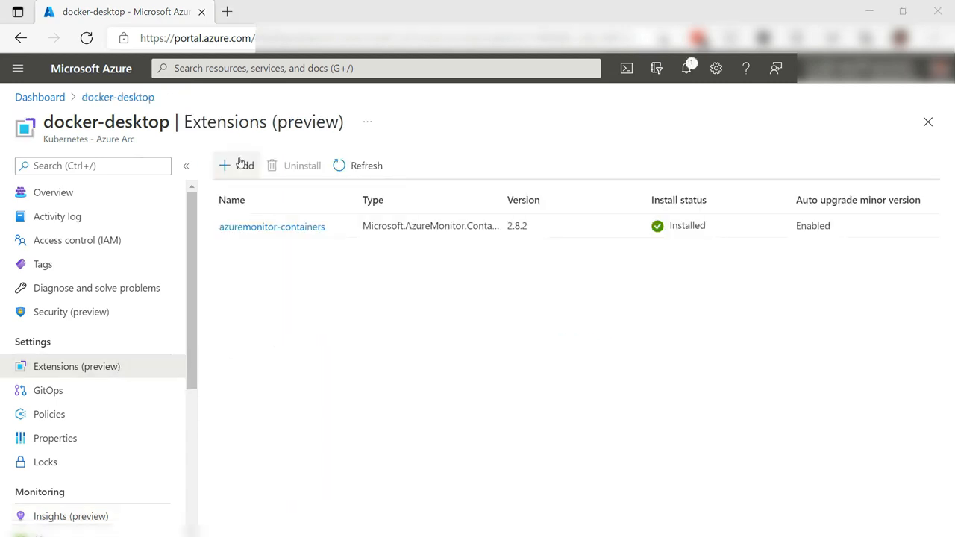
pyautogui.click(237, 165)
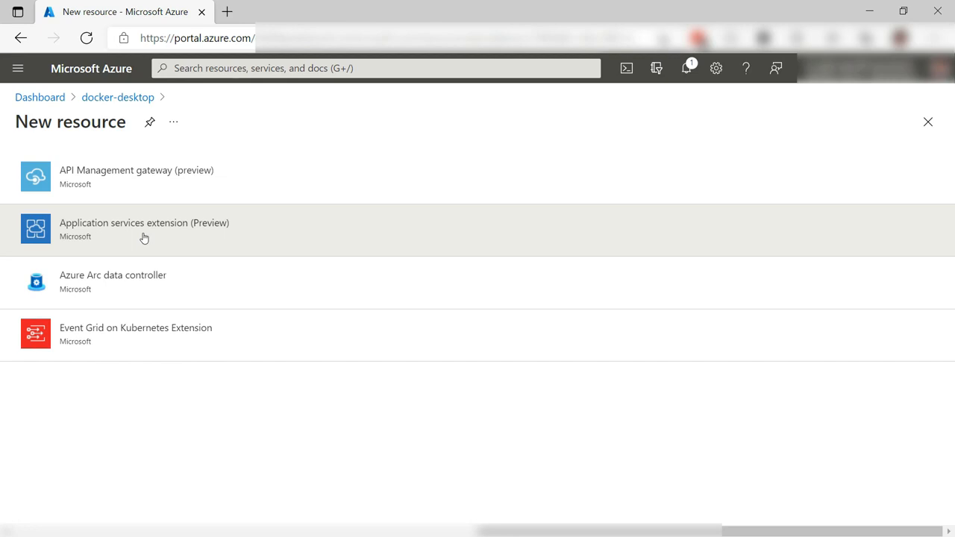
pyautogui.click(144, 238)
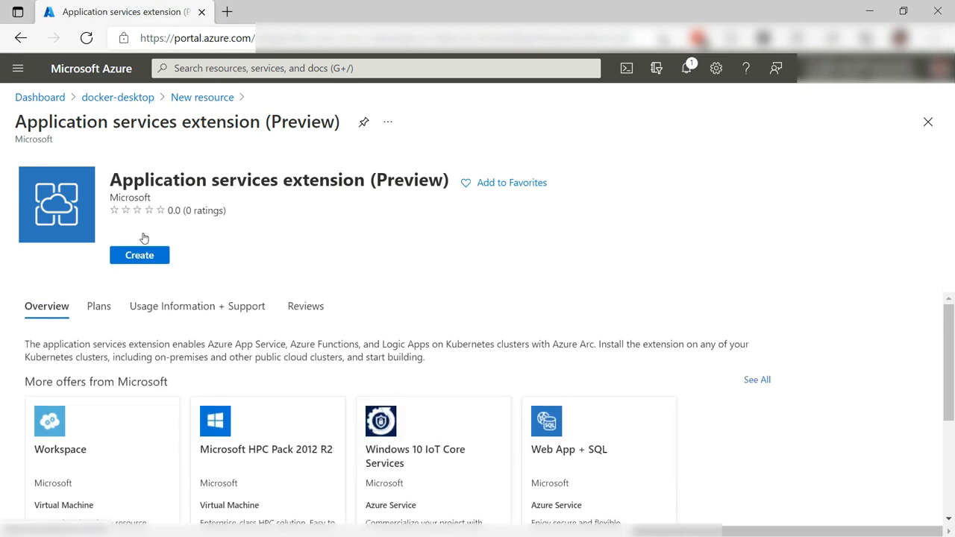
pyautogui.click(138, 257)
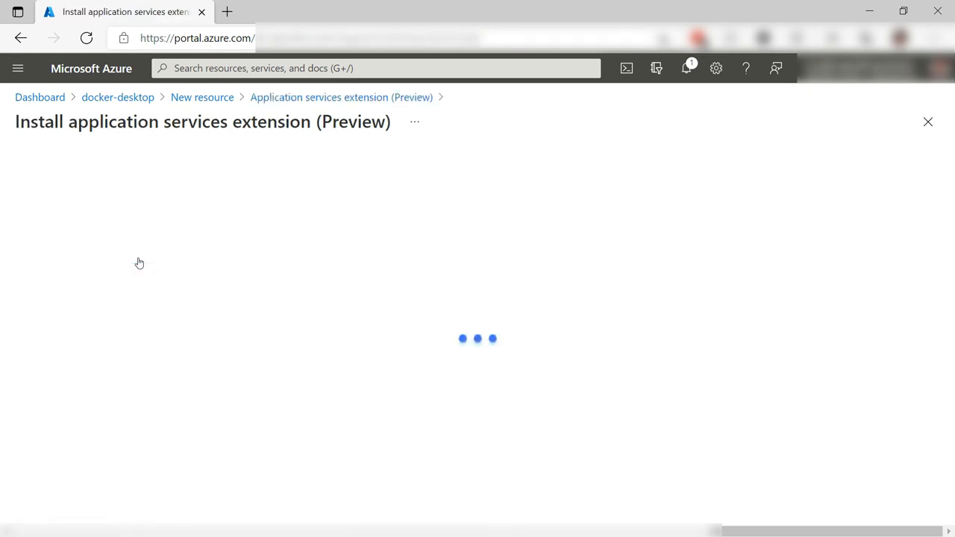
# Step: Name the extension instance tipsandtricksapps and disable auto-scaling with KEDA
pyautogui.click(469, 422)
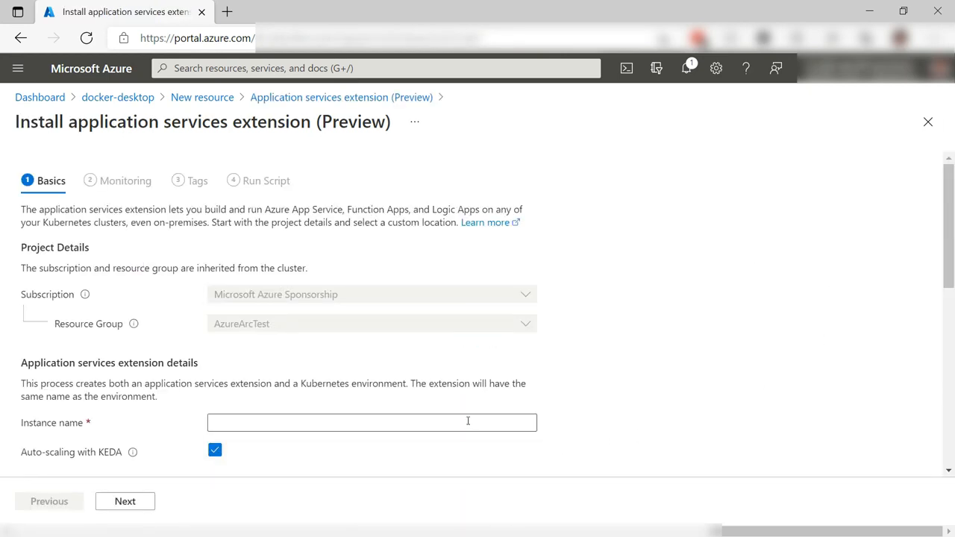
pyautogui.write('tipsandtricksapps')
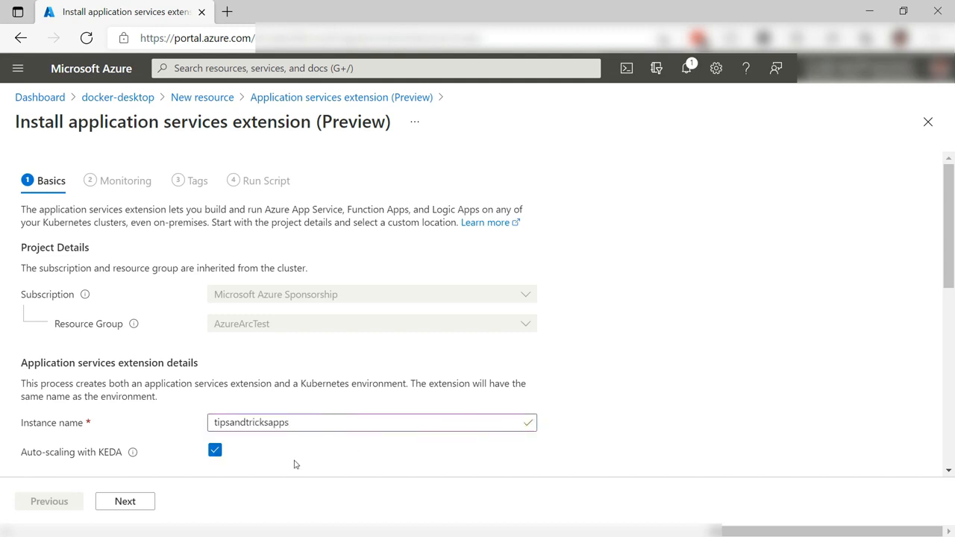
pyautogui.click(216, 451)
# Step: Create a new custom location named appservice with the namespace appservice for the extension
pyautogui.scroll(-3, 317, 456)
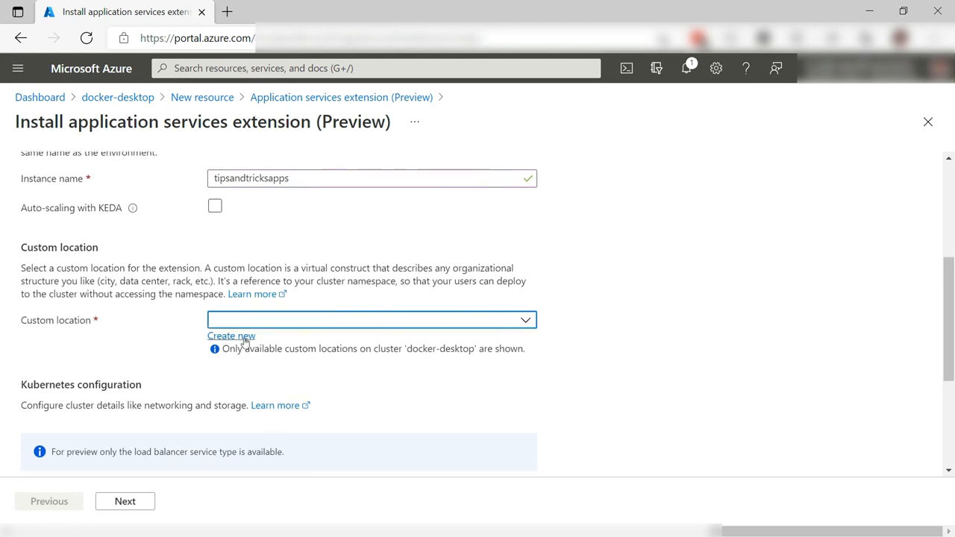
pyautogui.click(240, 336)
pyautogui.write('appservice')
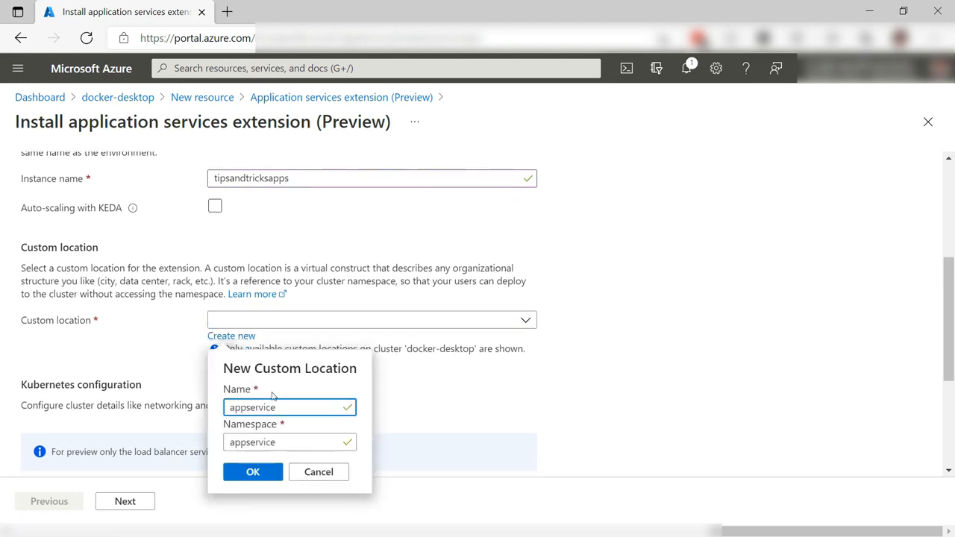
pyautogui.click(257, 472)
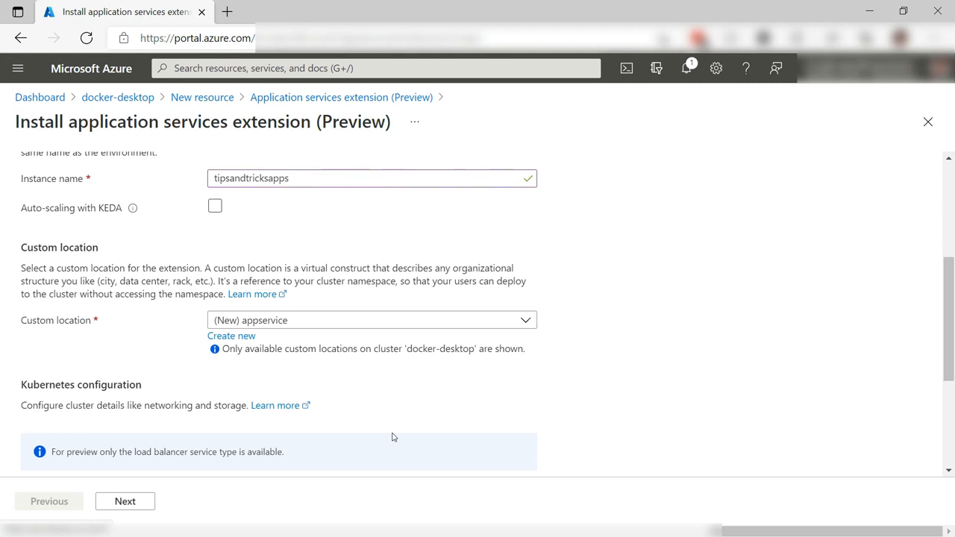
# Step: Set the load balancer's static IP to 77.169.127.140 and proceed to the monitoring settings
pyautogui.scroll(-3, 393, 437)
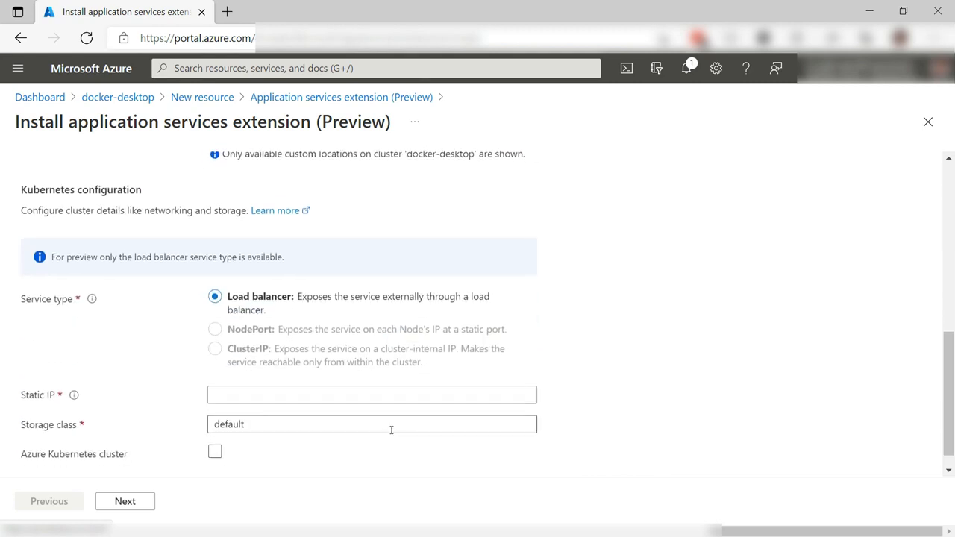
pyautogui.click(344, 392)
pyautogui.write('77.169.127.140')
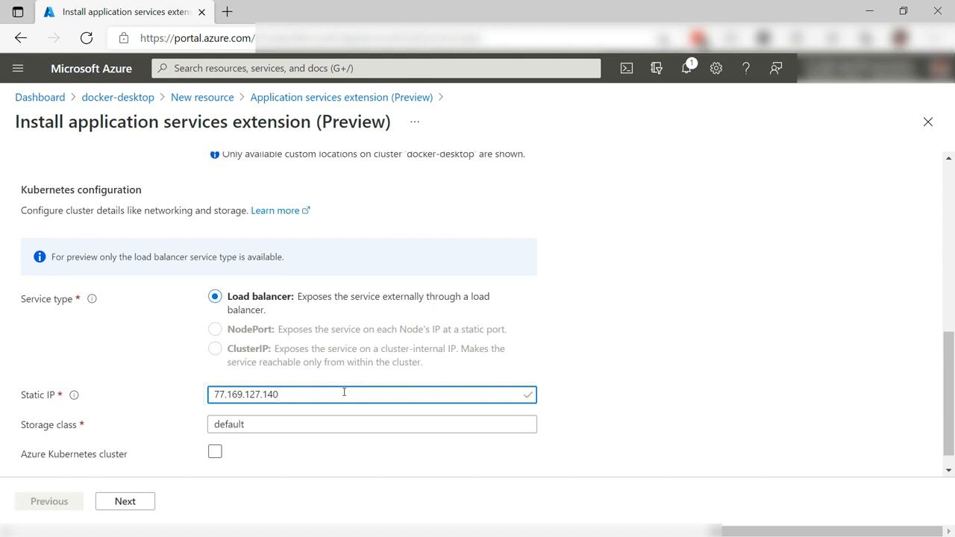
pyautogui.click(127, 504)
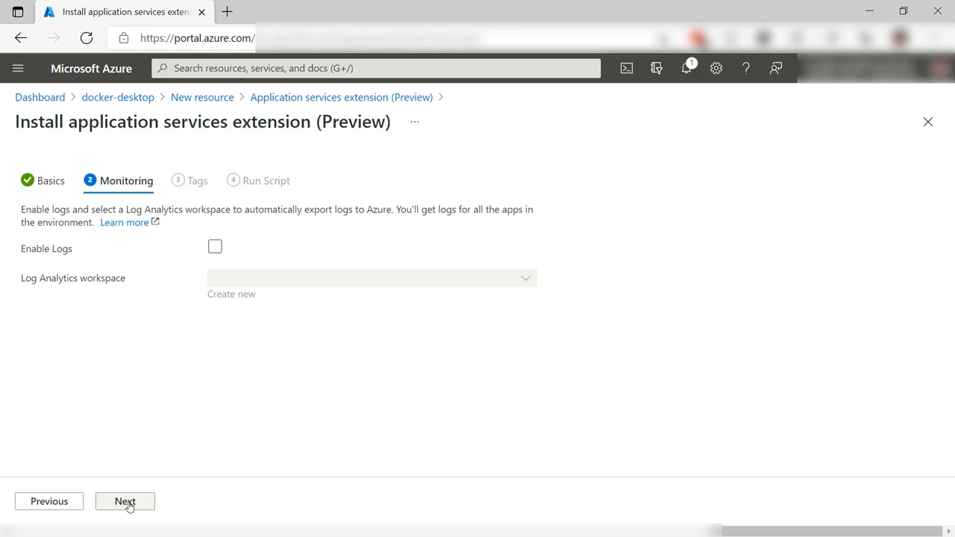
# Step: Leave logs disabled and tags empty, and copy the generated extension installation script to the clipboard
pyautogui.click(127, 502)
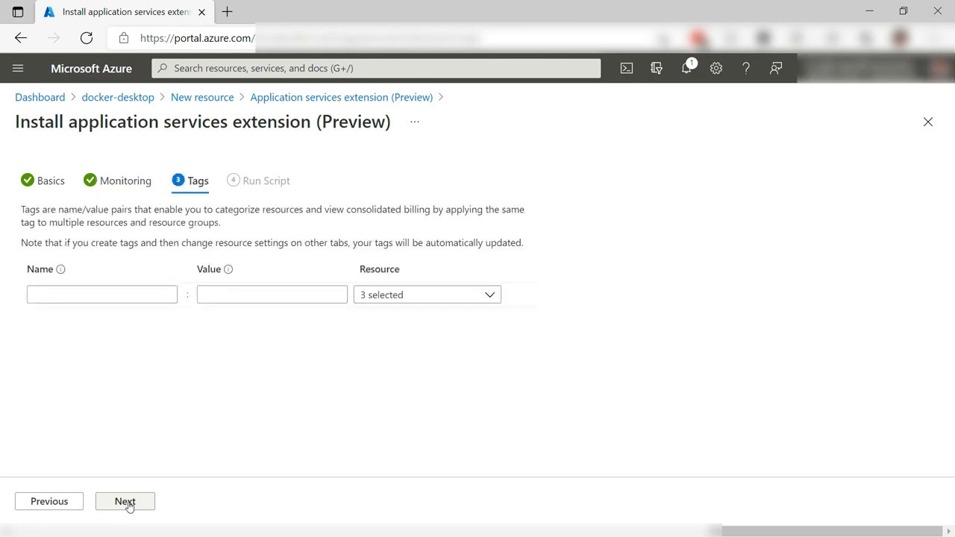
pyautogui.click(127, 503)
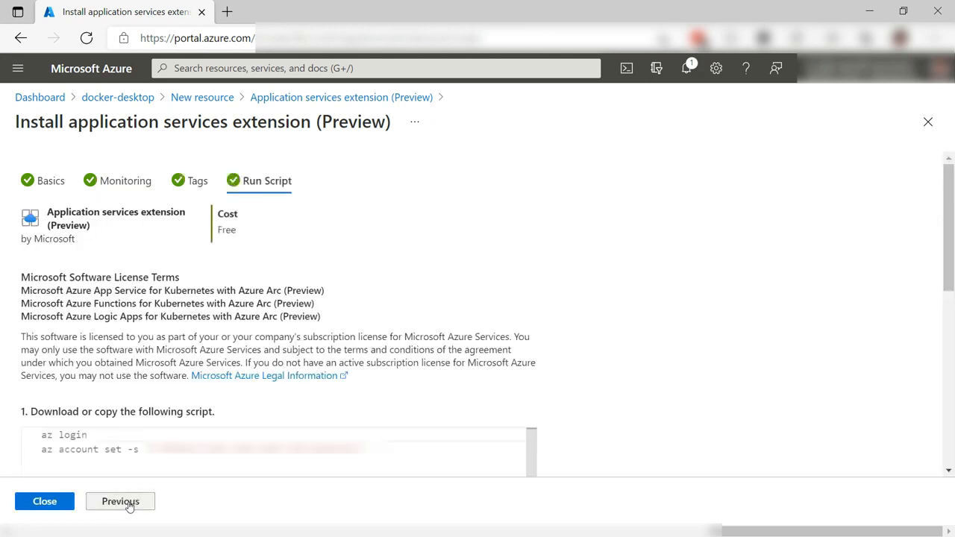
pyautogui.scroll(-5, 771, 399)
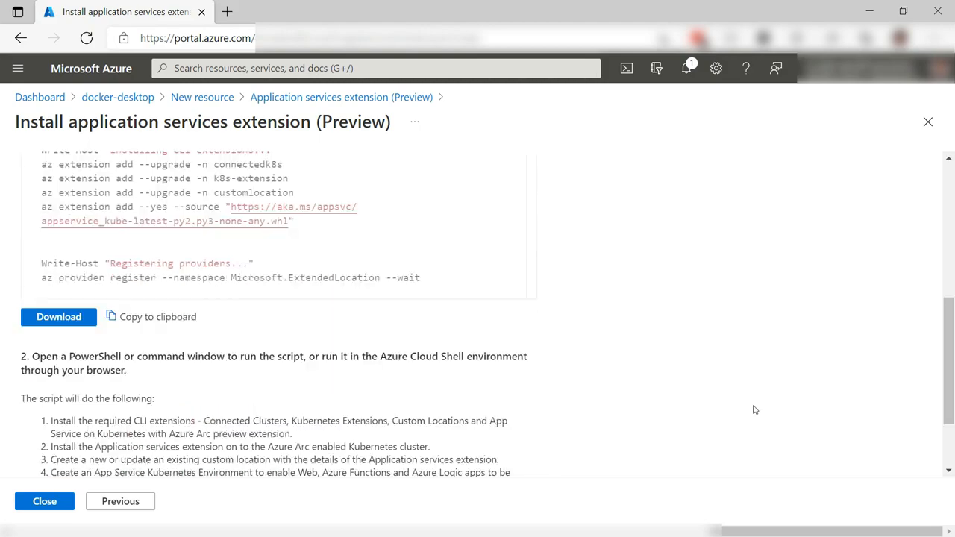
pyautogui.click(143, 320)
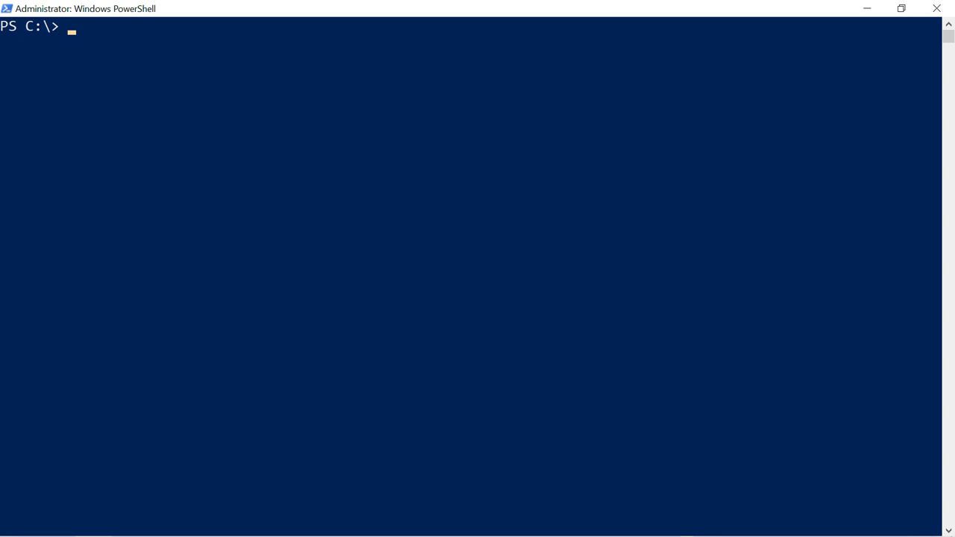
# Step: Switch to Windows PowerShell and run az login to sign in to Azure
pyautogui.write('az login')
pyautogui.press('Return')
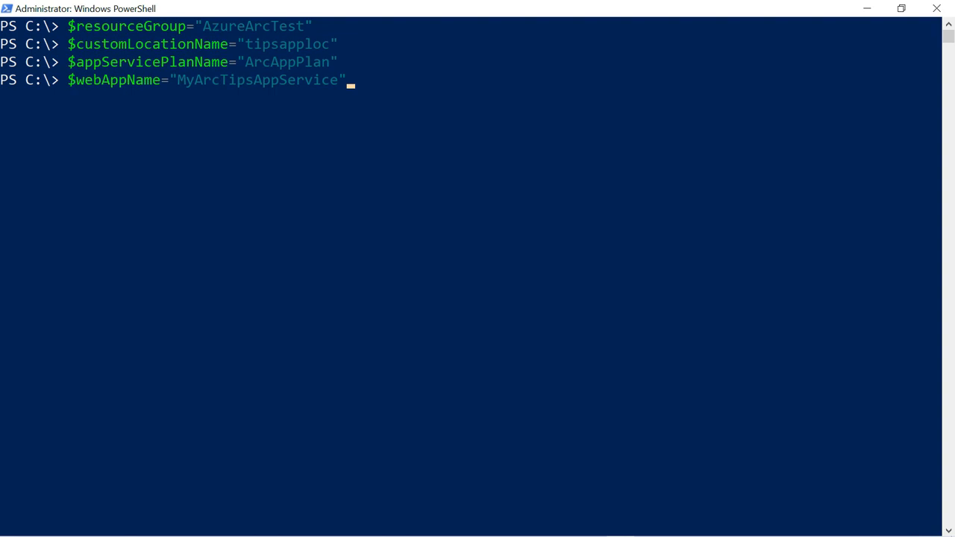
# Step: Set $webAppName to MyArcTipsAppService and store the custom location's ID in $customLocationId using az customlocation show
pyautogui.press('Return')
pyautogui.hotkey('ctrl', 'v')
pyautogui.press('Return')
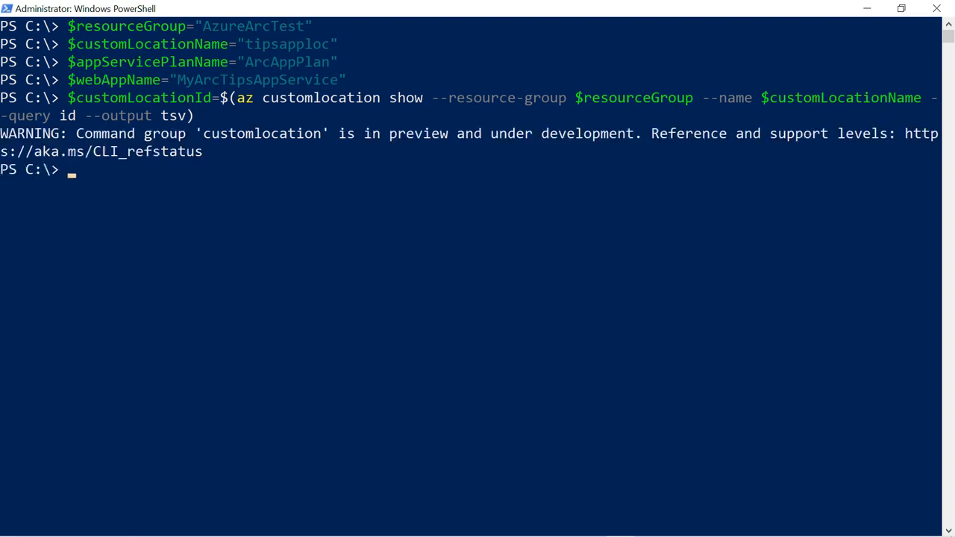
# Step: Create a Linux App Service plan with SKU K1 and per-site scaling in the custom location using az appservice plan create
pyautogui.hotkey('ctrl', 'v')
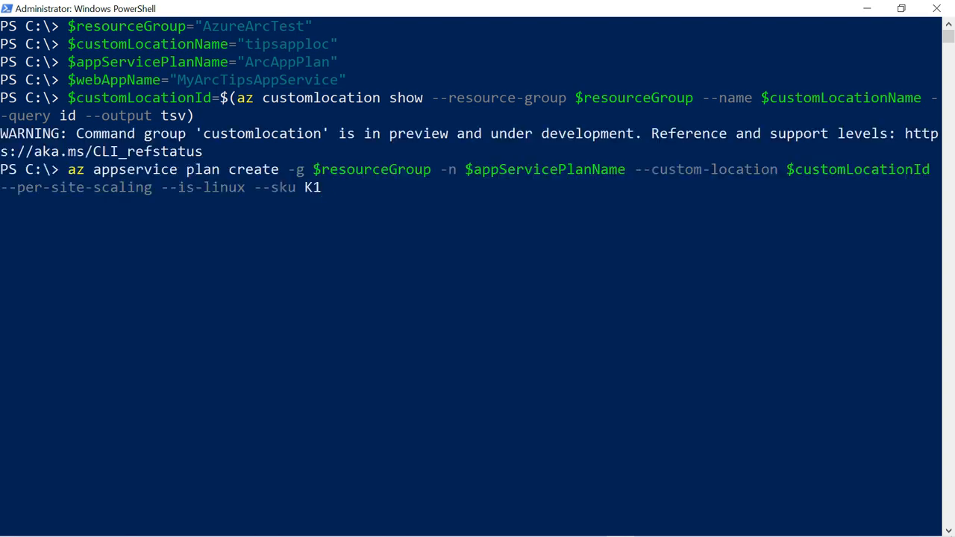
pyautogui.press('Return')
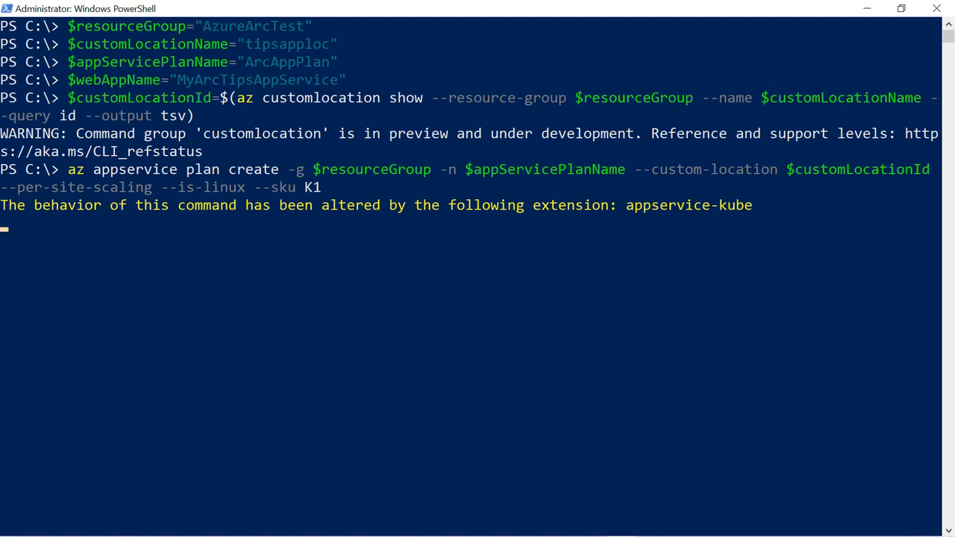
# Step: Clear the console and create the web app on the plan and custom location with az webapp create, using runtime "node|12-lts"
pyautogui.write('cls')
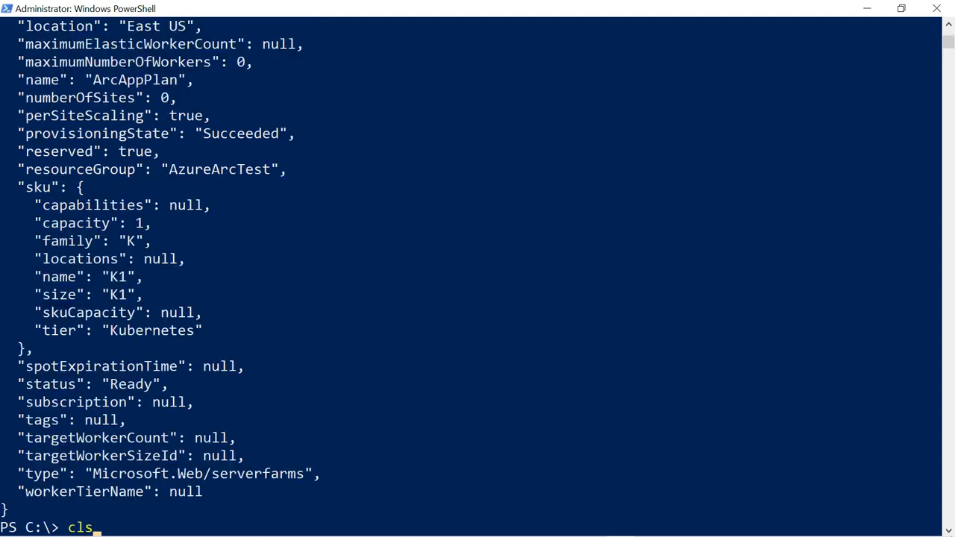
pyautogui.press('Return')
pyautogui.hotkey('ctrl', 'v')
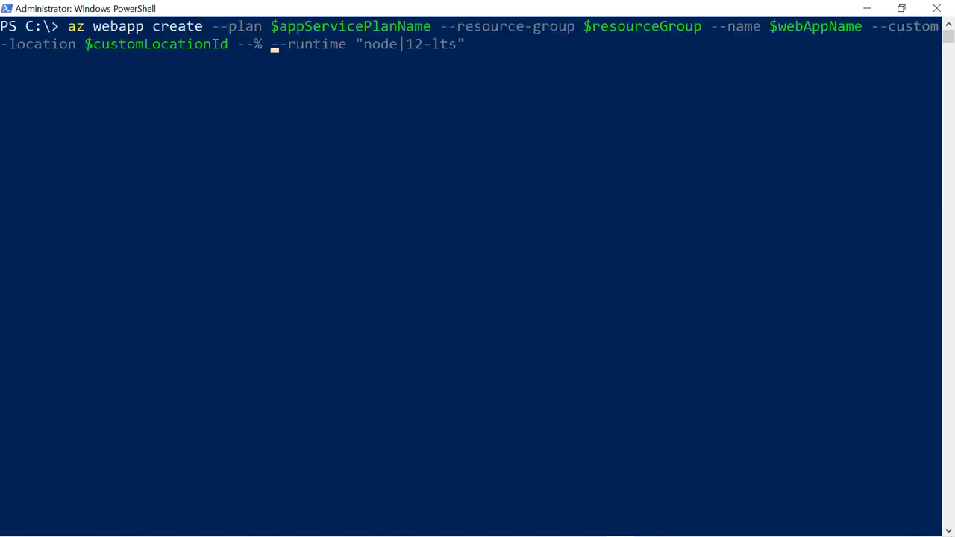
pyautogui.press('Return')
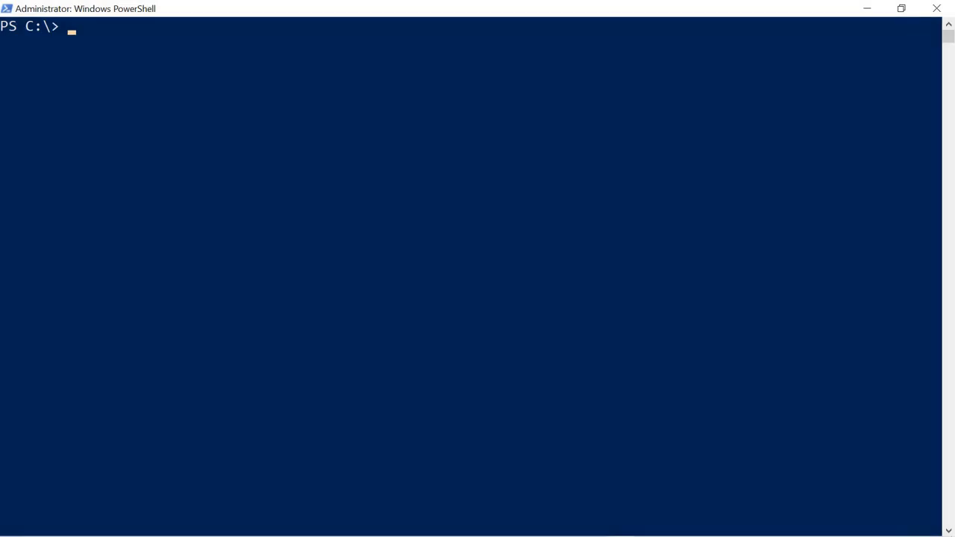
pyautogui.hotkey('ctrl', 'v')
pyautogui.press('Return')
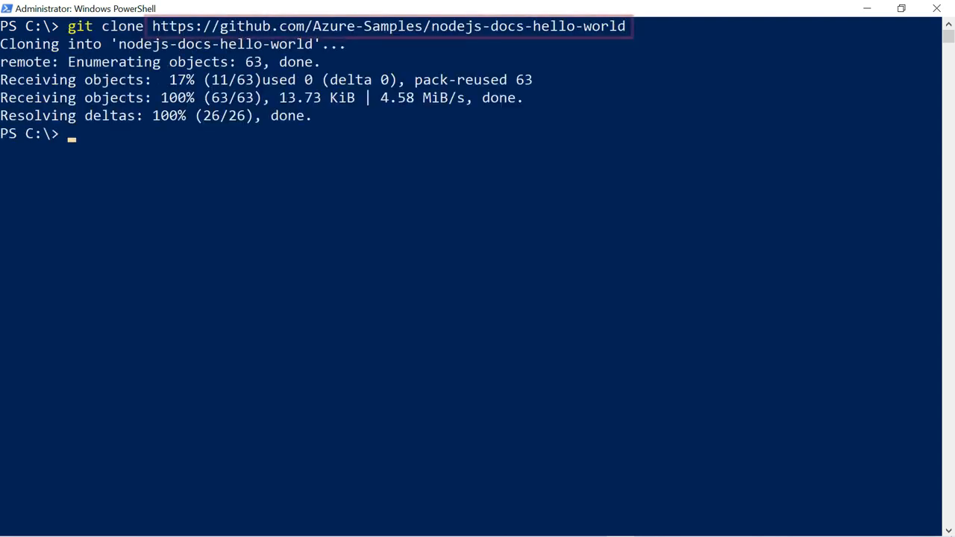
pyautogui.hotkey('ctrl', 'v')
pyautogui.press('Return')
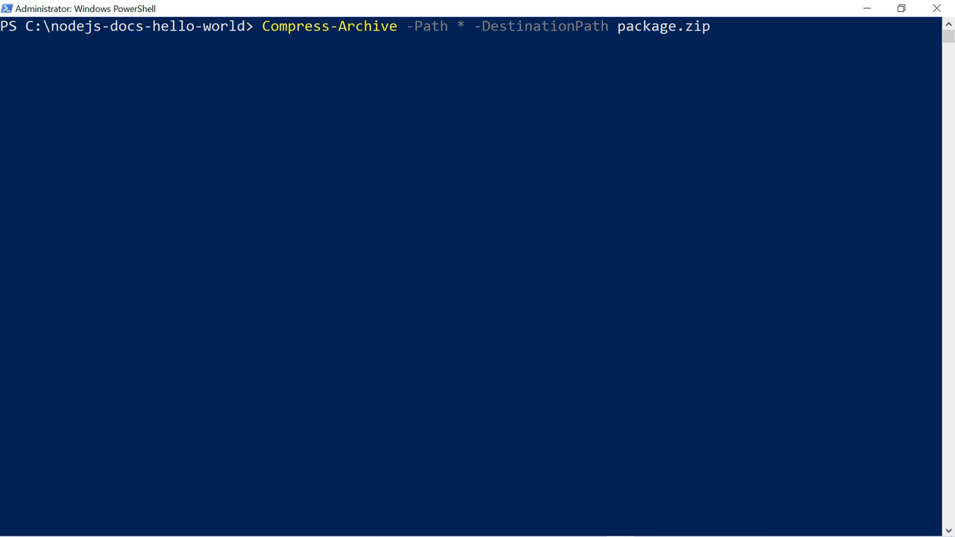
# Step: Compress all files in the folder into package.zip with Compress-Archive and deploy the package to the web app
pyautogui.press('Return')
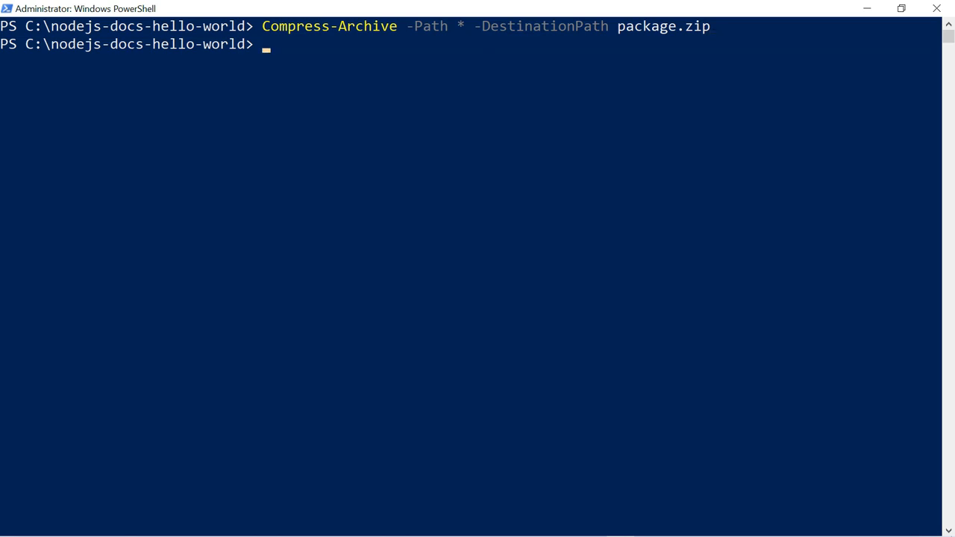
pyautogui.hotkey('ctrl', 'v')
pyautogui.press('Return')
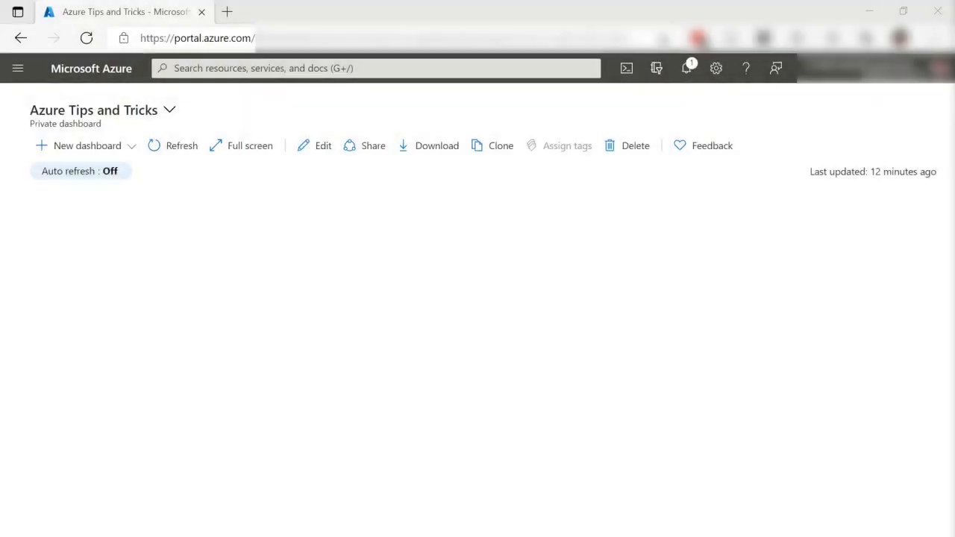
# Step: Switch to the Azure portal, open MyArcTipsAppService from App Services and browse to its URL to check the deployed site
pyautogui.click(18, 68)
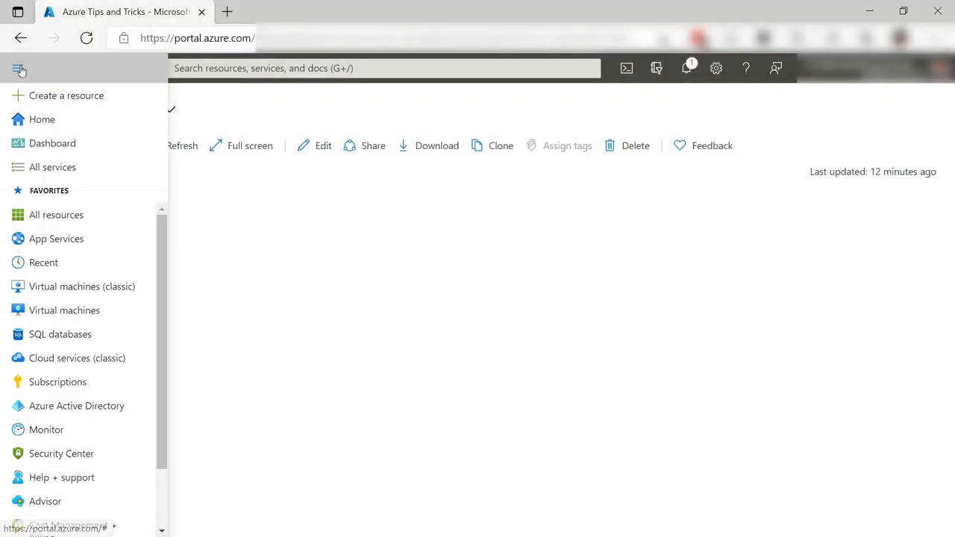
pyautogui.click(53, 242)
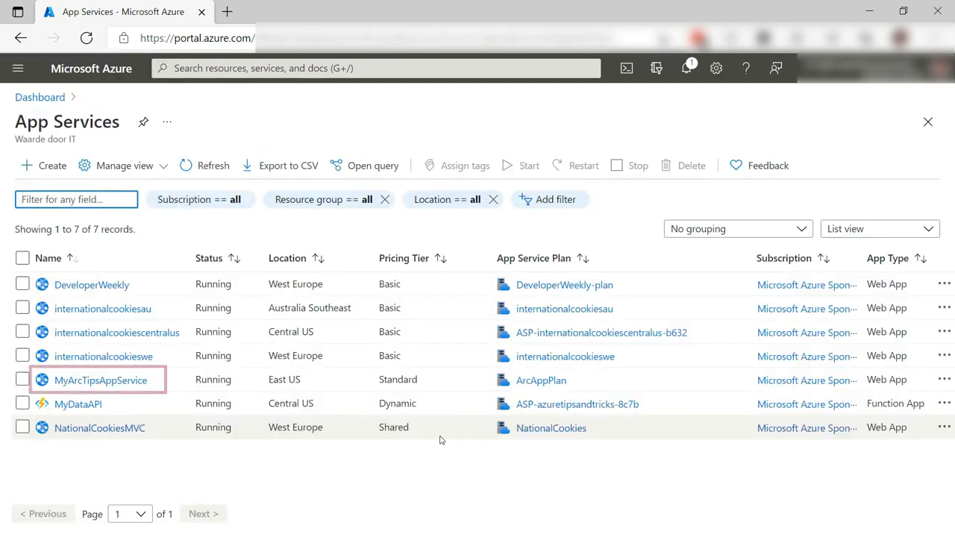
pyautogui.click(124, 381)
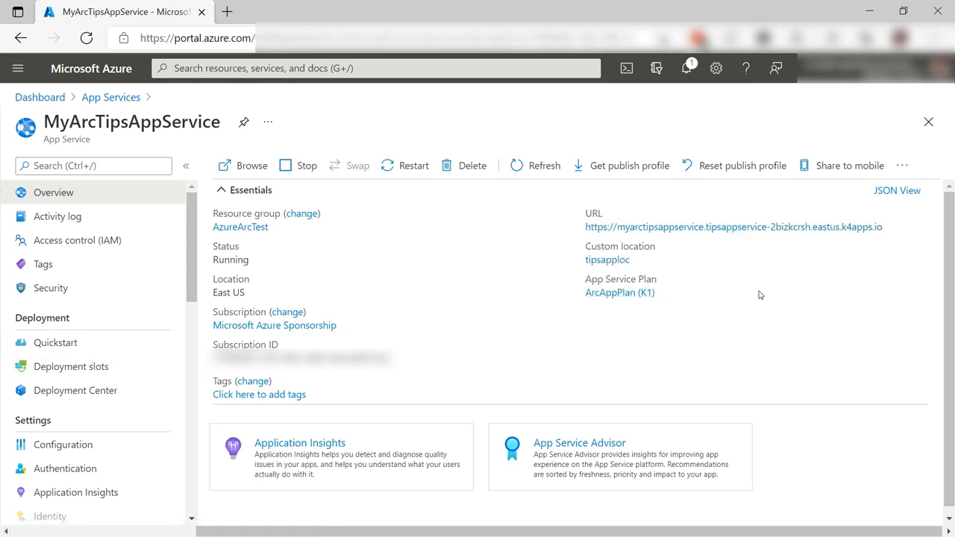
pyautogui.click(775, 228)
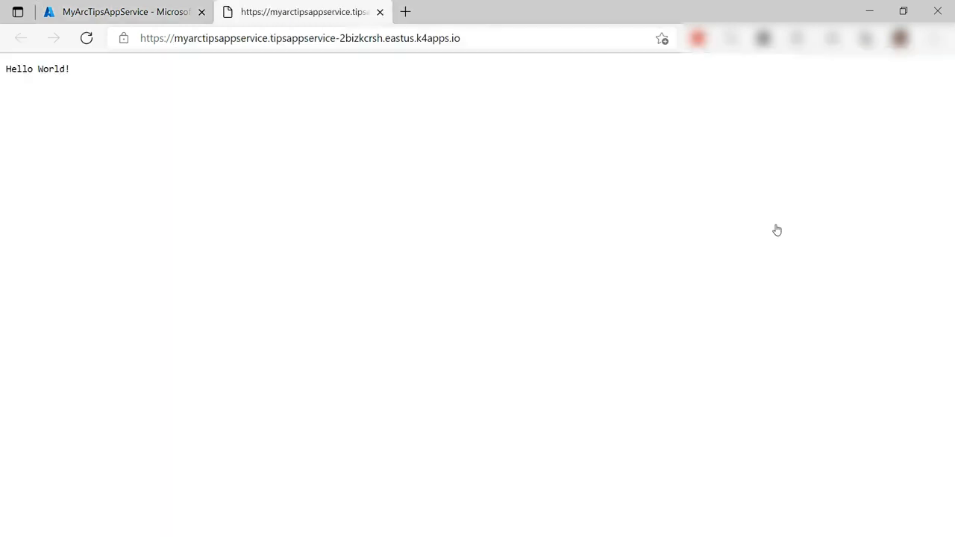